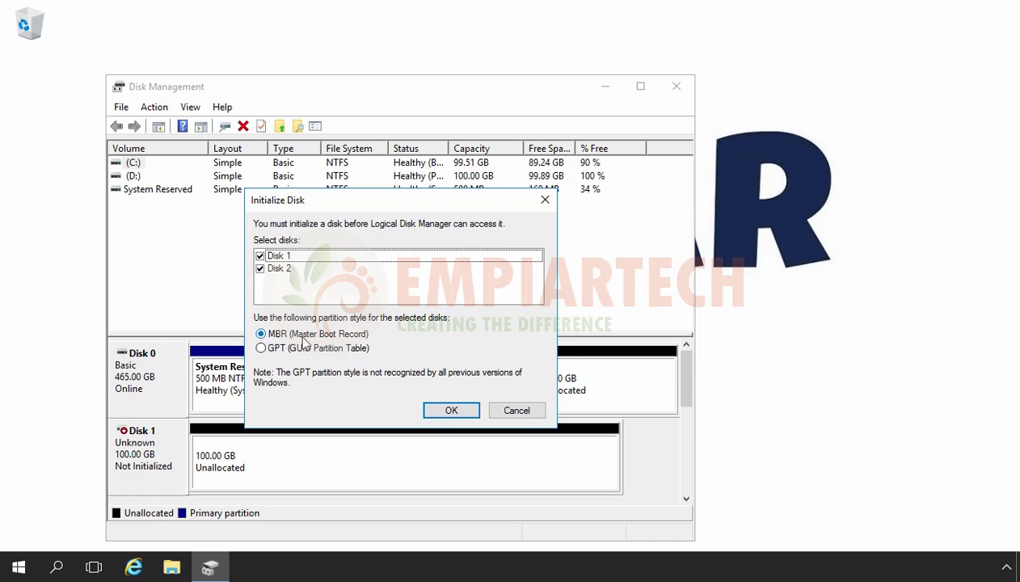
# Step: Initialize Disk 1 and Disk 2 with the MBR partition style and maximize the Disk Management window
pyautogui.click(452, 413)
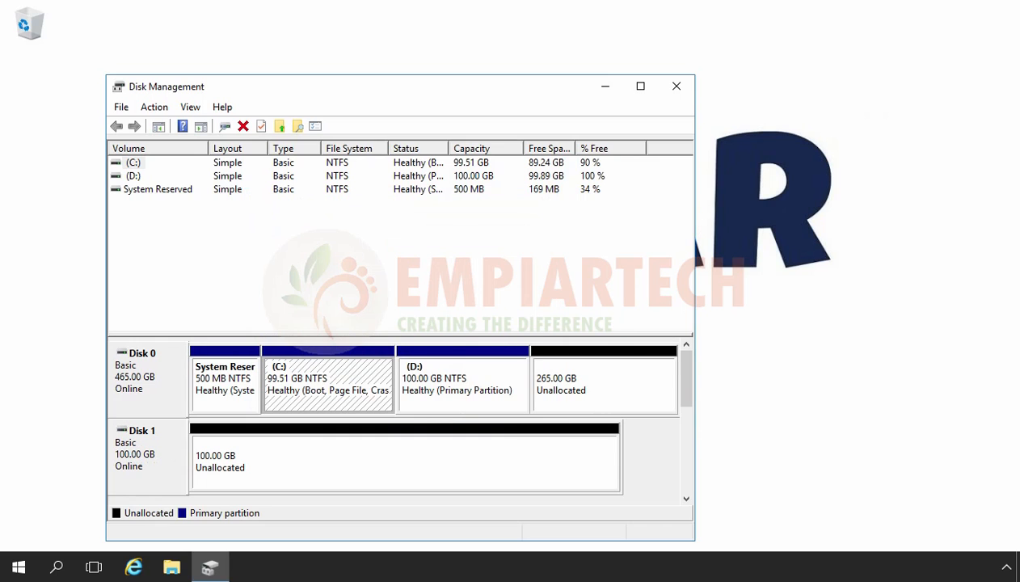
pyautogui.click(640, 87)
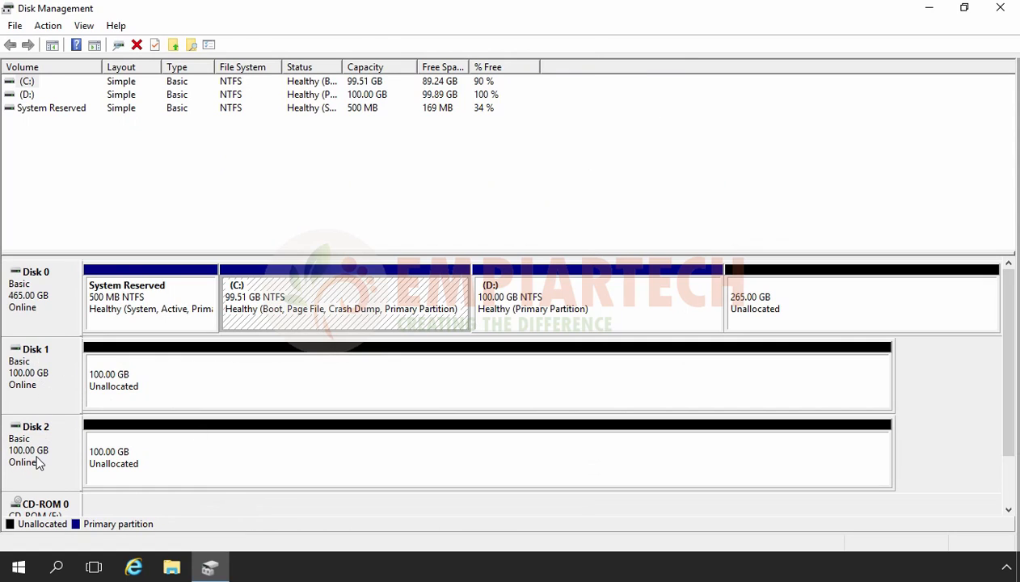
# Step: Convert the basic disks Disk 1 and Disk 2 to dynamic disks
pyautogui.rightClick(27, 388)
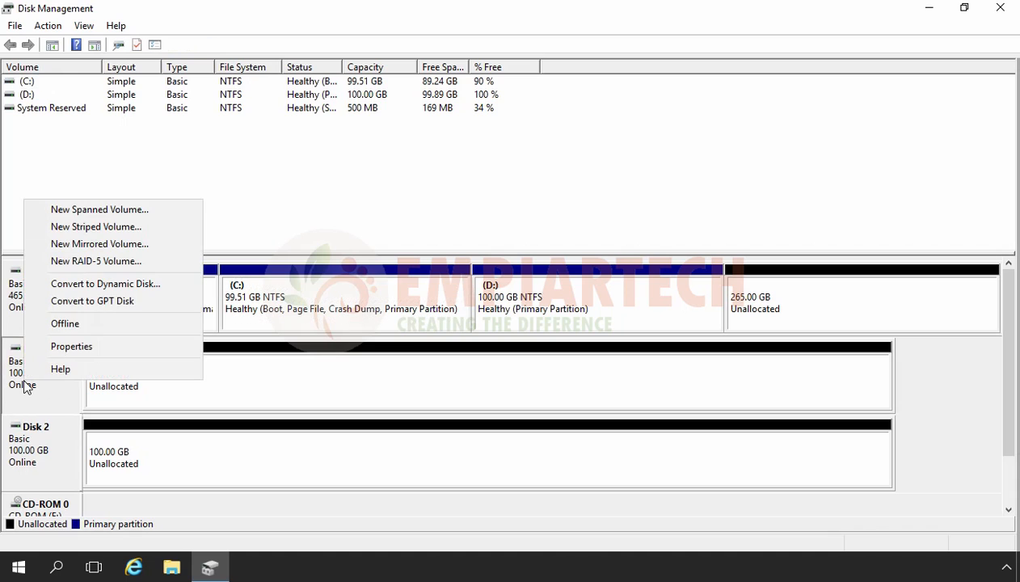
pyautogui.click(117, 283)
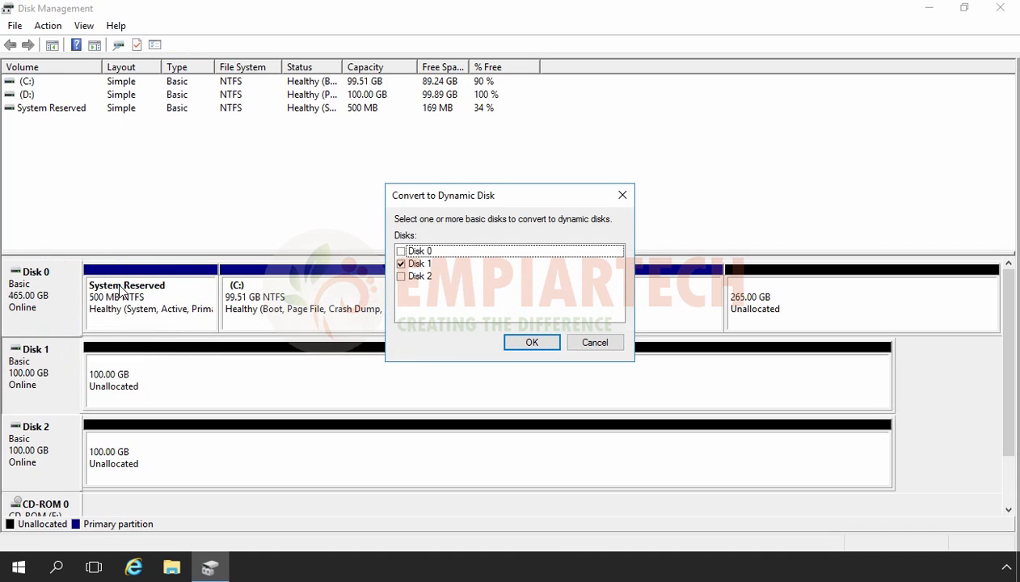
pyautogui.click(403, 277)
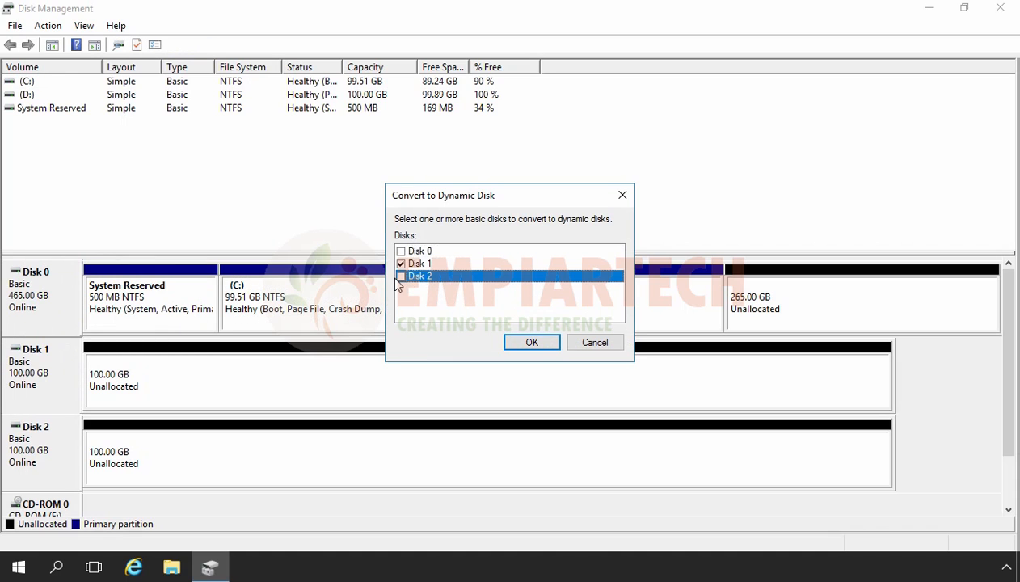
pyautogui.click(401, 277)
pyautogui.click(530, 343)
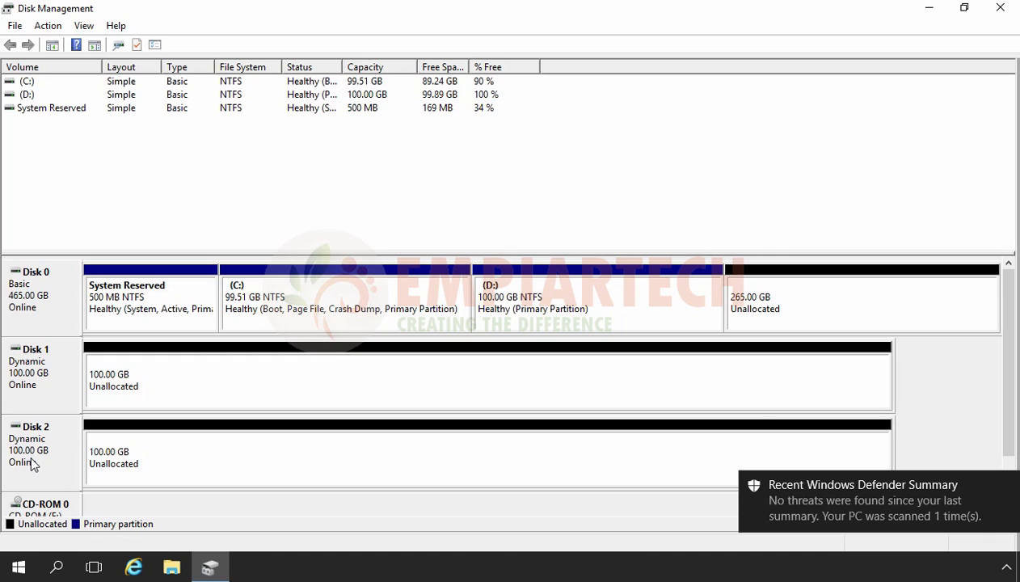
# Step: Start a new spanned volume on Disk 1's unallocated space and add Disk 2 with 55000 MB
pyautogui.click(251, 380)
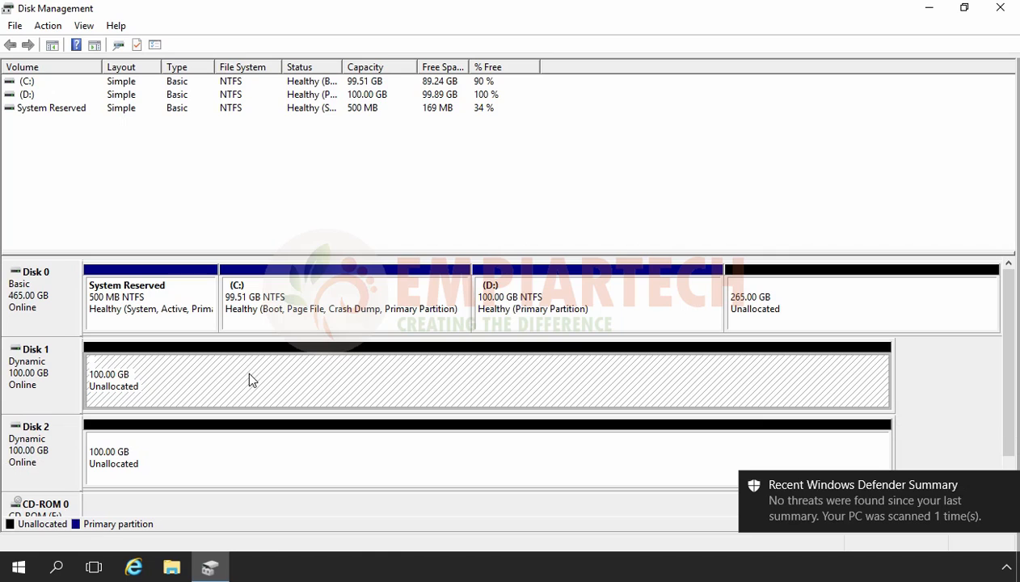
pyautogui.rightClick(250, 380)
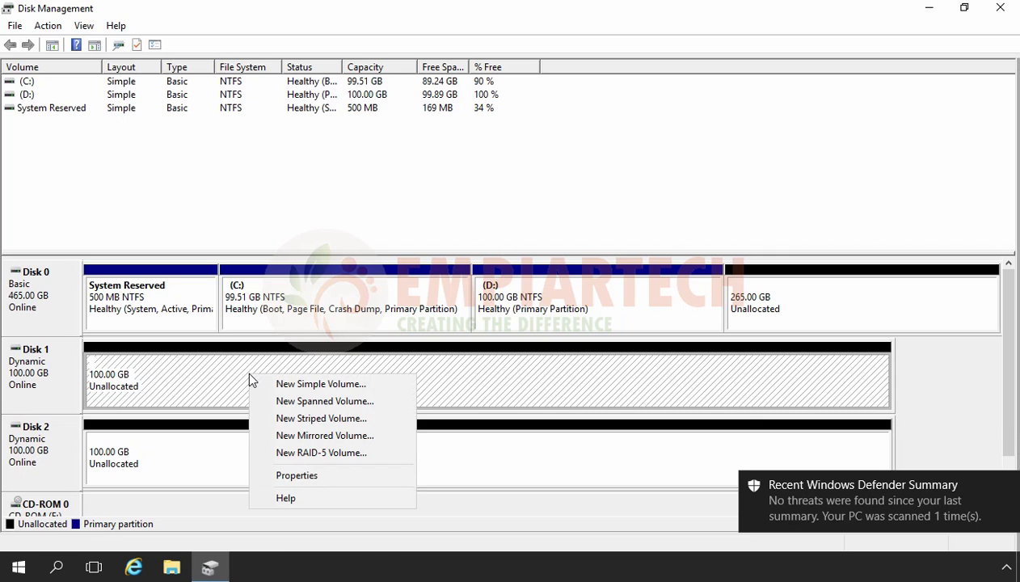
pyautogui.click(360, 402)
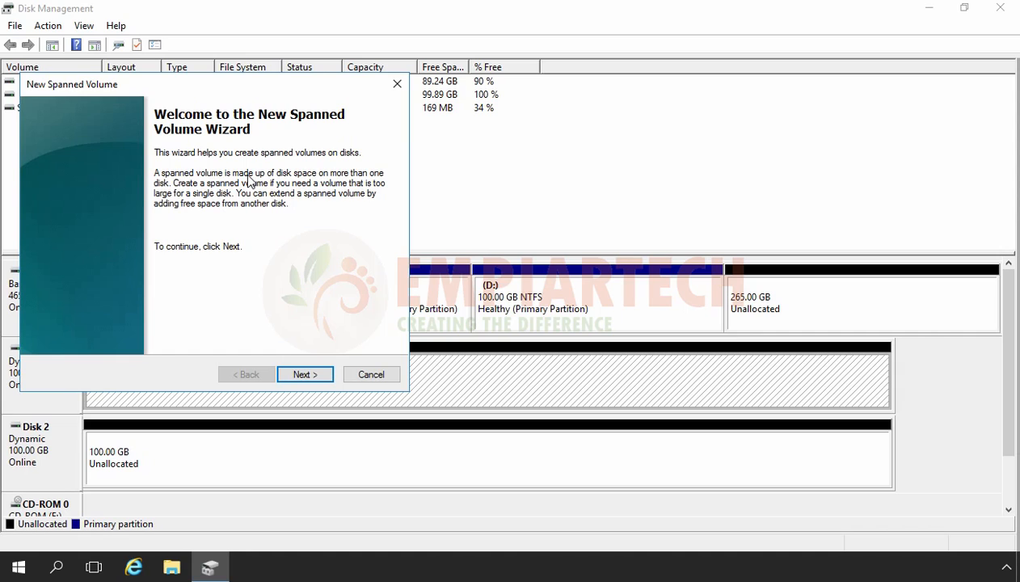
pyautogui.click(304, 376)
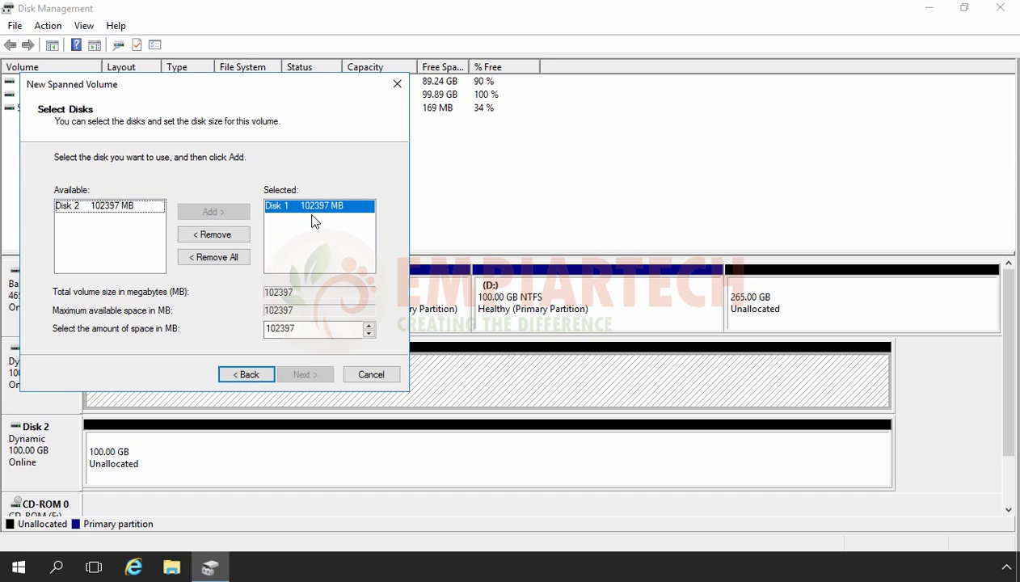
pyautogui.click(89, 212)
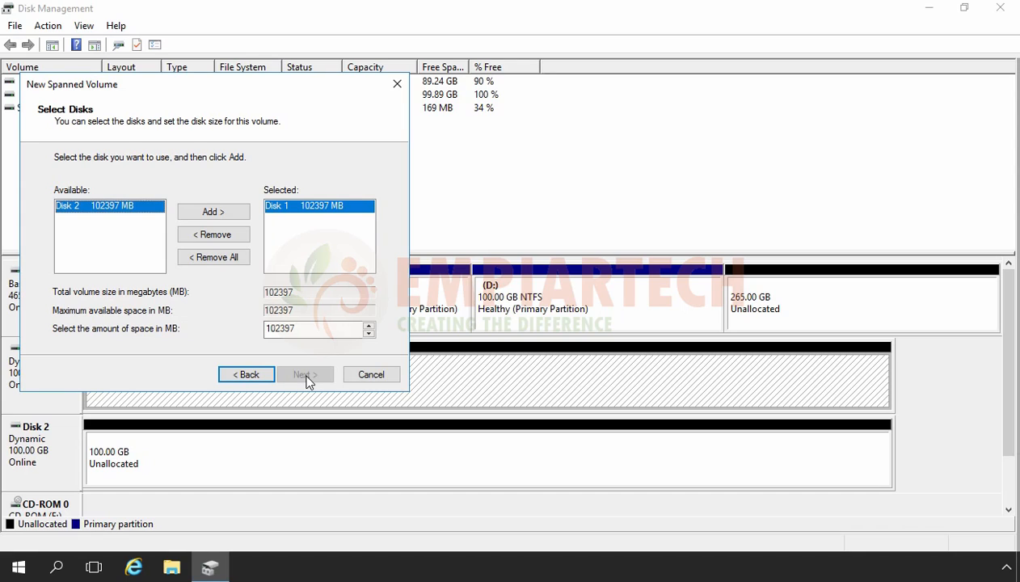
pyautogui.click(213, 212)
pyautogui.click(315, 217)
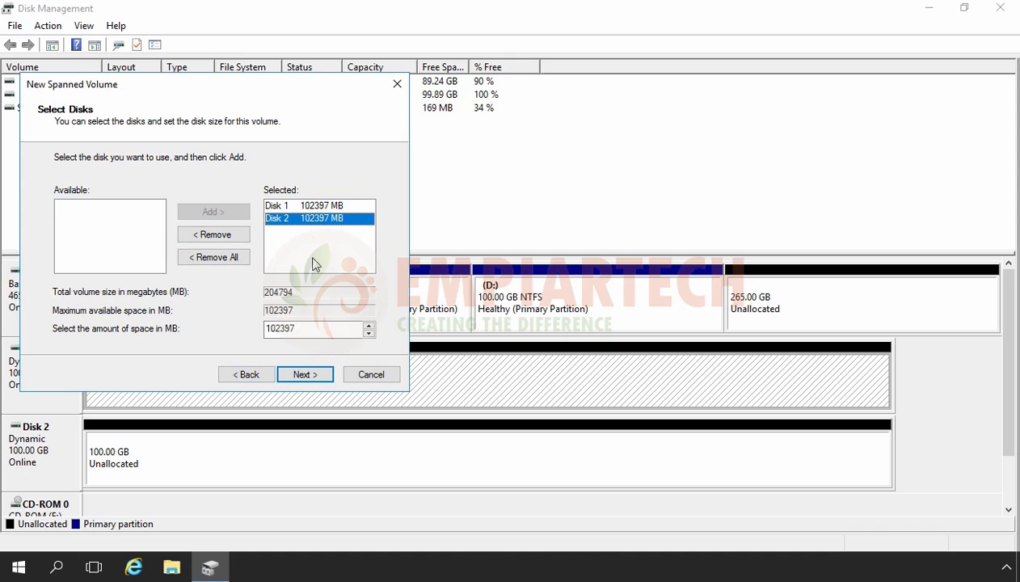
pyautogui.doubleClick(315, 328)
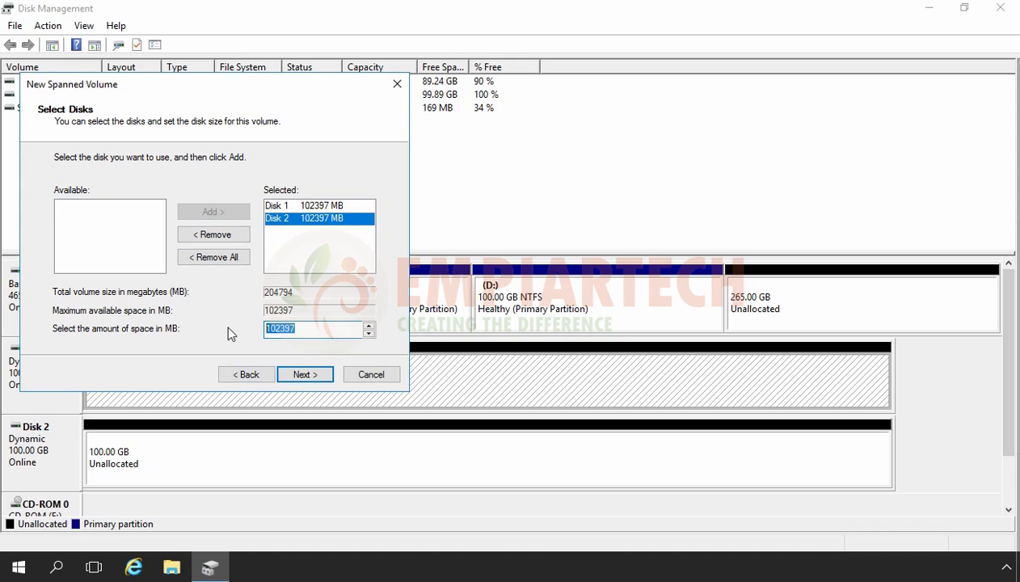
pyautogui.write('55000')
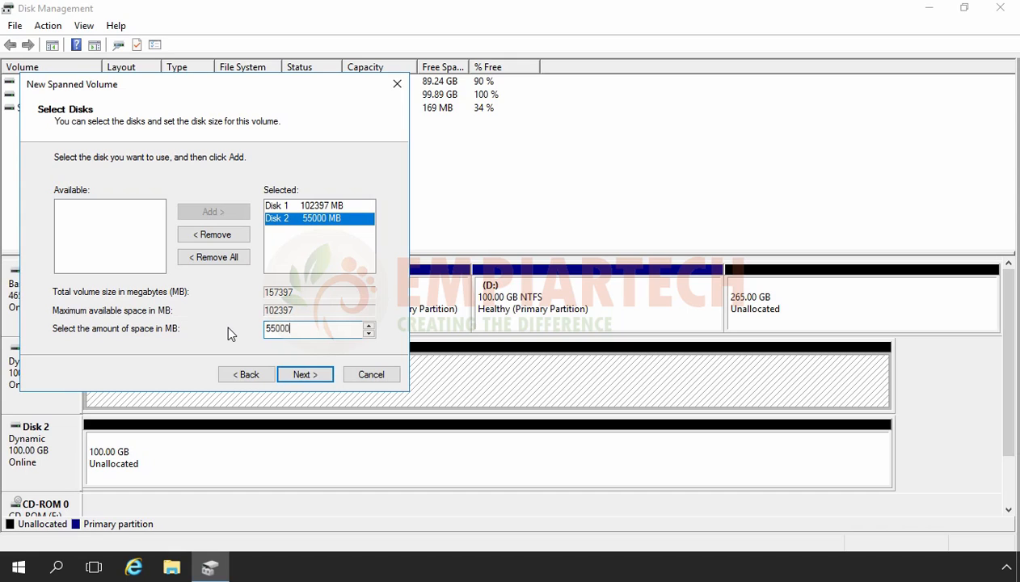
pyautogui.click(310, 375)
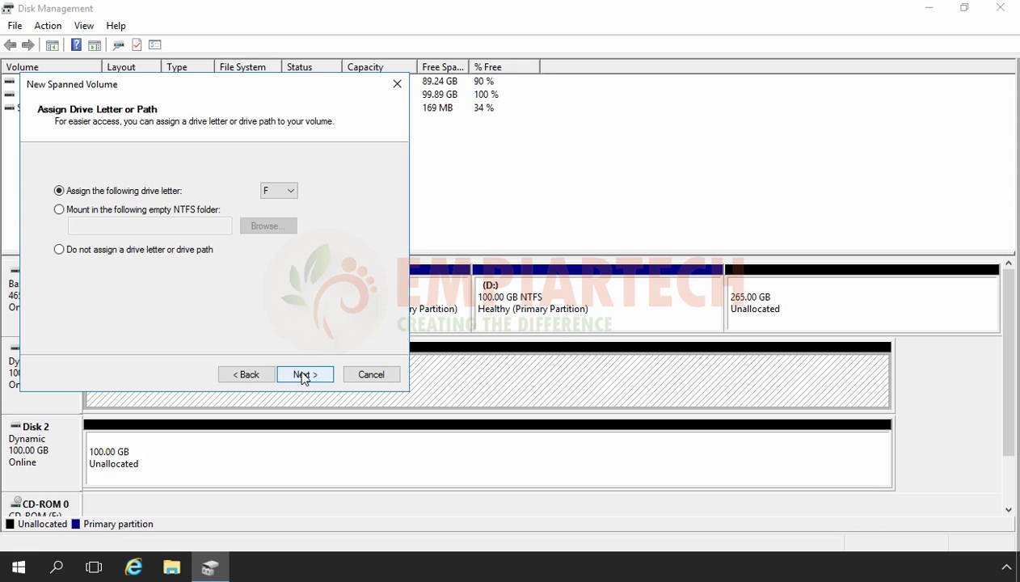
# Step: Assign drive letter L to the spanned volume and create it with a quick NTFS format
pyautogui.click(279, 195)
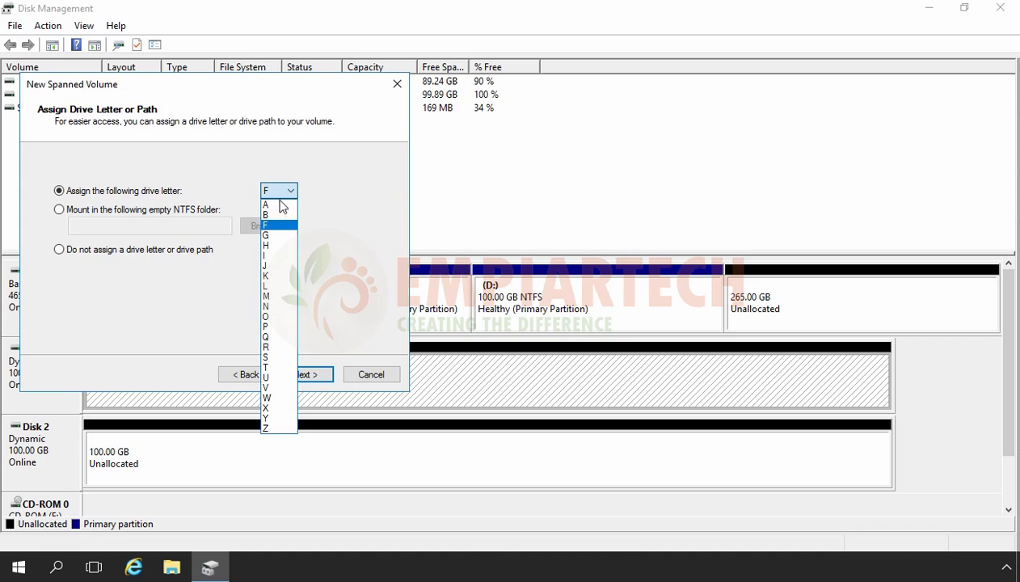
pyautogui.click(274, 286)
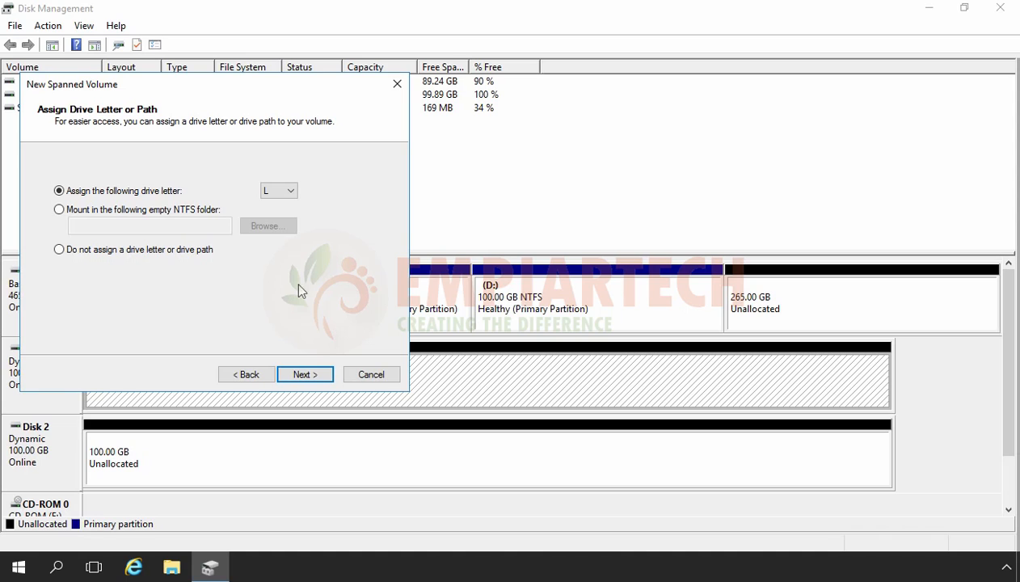
pyautogui.click(304, 375)
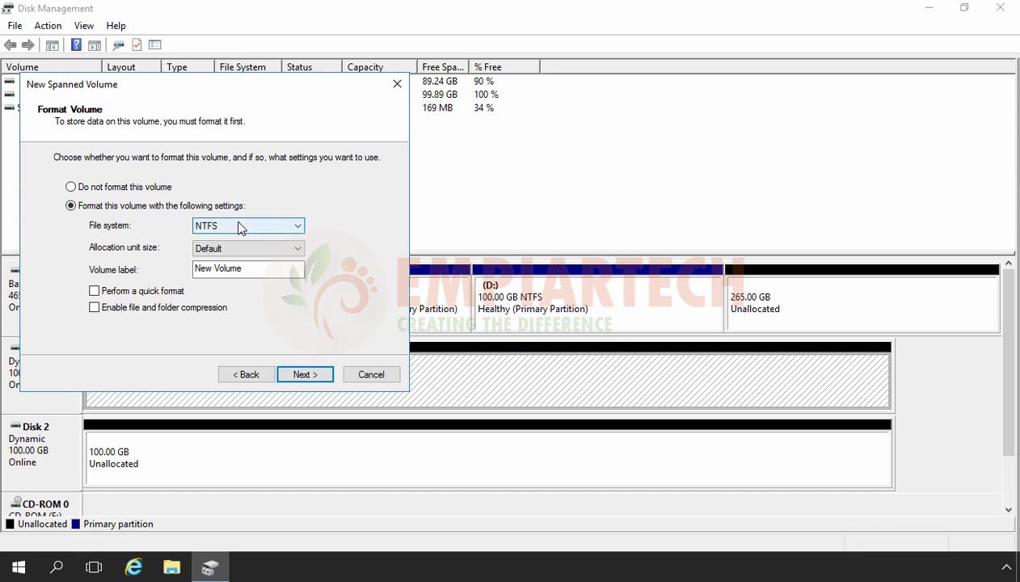
pyautogui.click(94, 293)
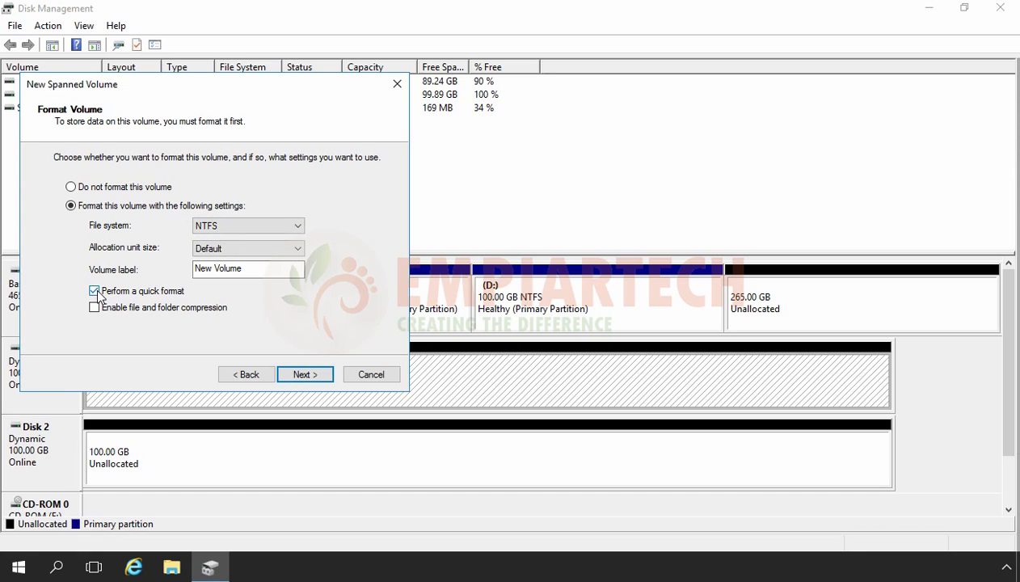
pyautogui.click(304, 375)
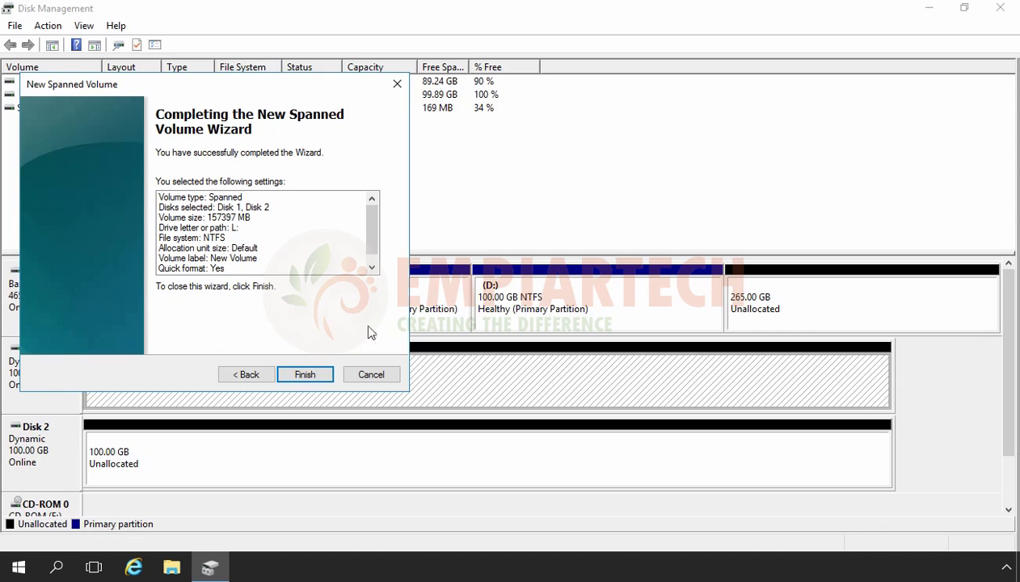
pyautogui.click(307, 374)
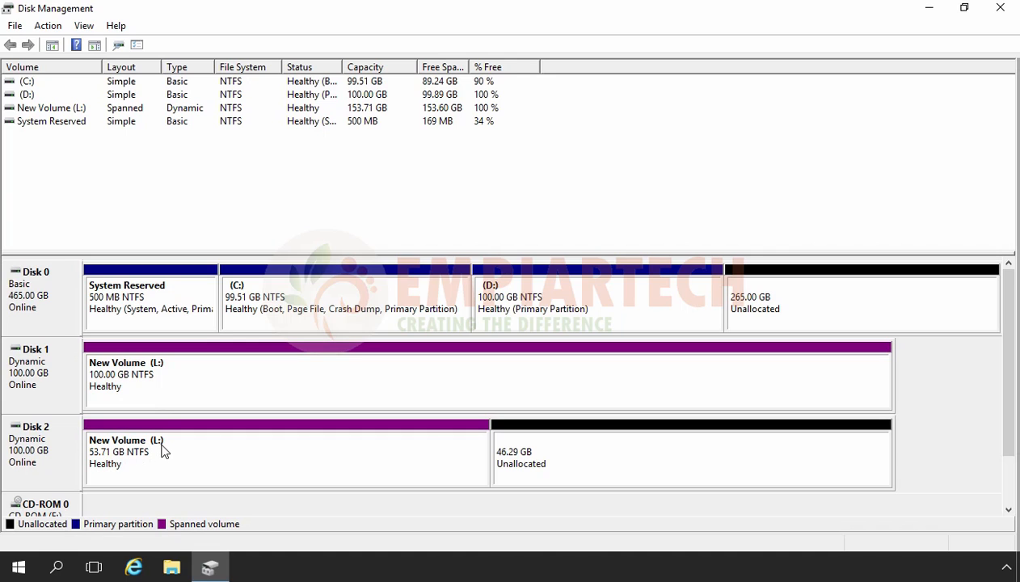
# Step: Open the spanned volume L: in File Explorer and check its capacity among the drives in This PC
pyautogui.rightClick(231, 371)
pyautogui.click(271, 166)
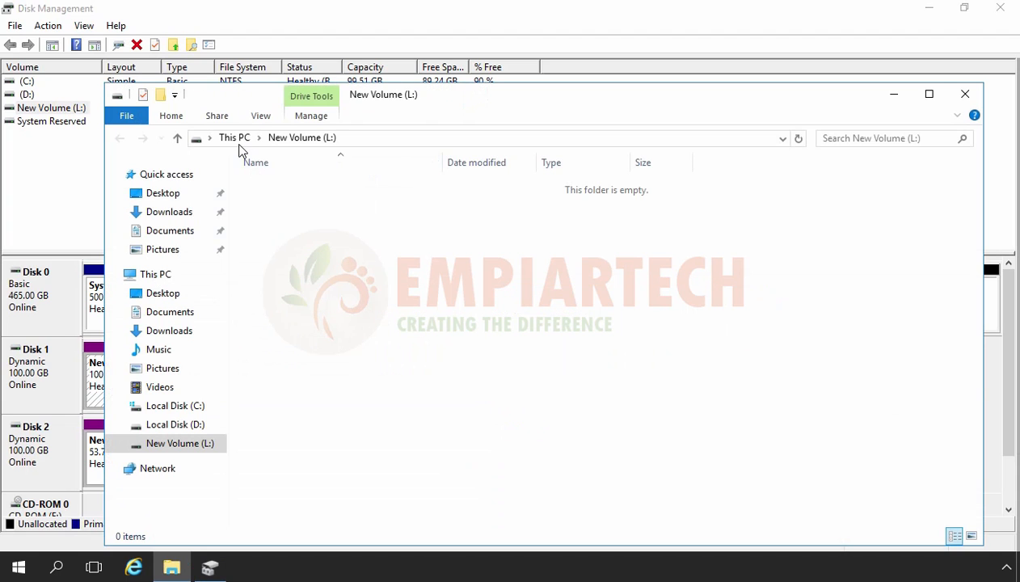
pyautogui.click(235, 139)
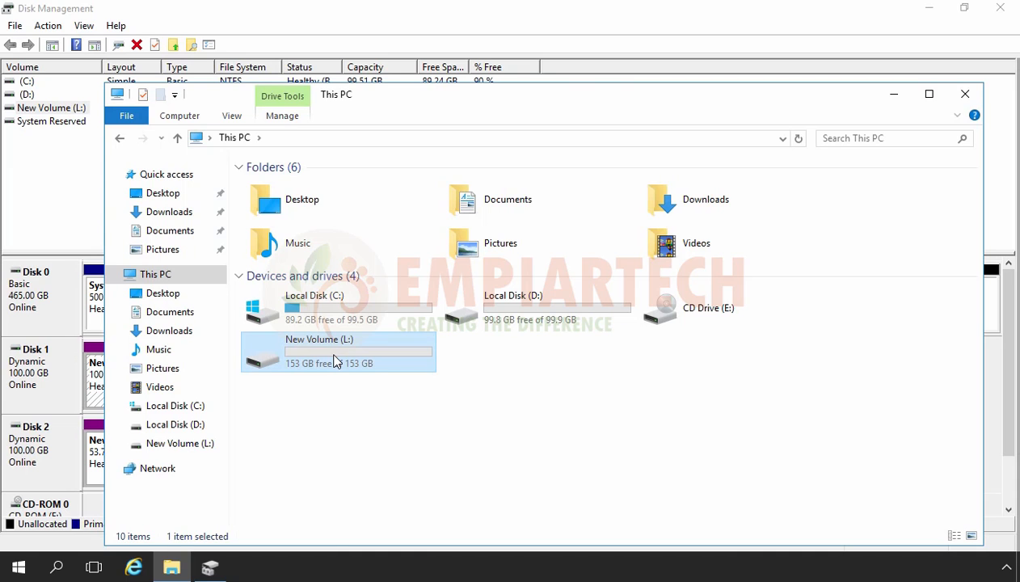
# Step: Return to Disk Management and delete the spanned volume L:
pyautogui.click(59, 393)
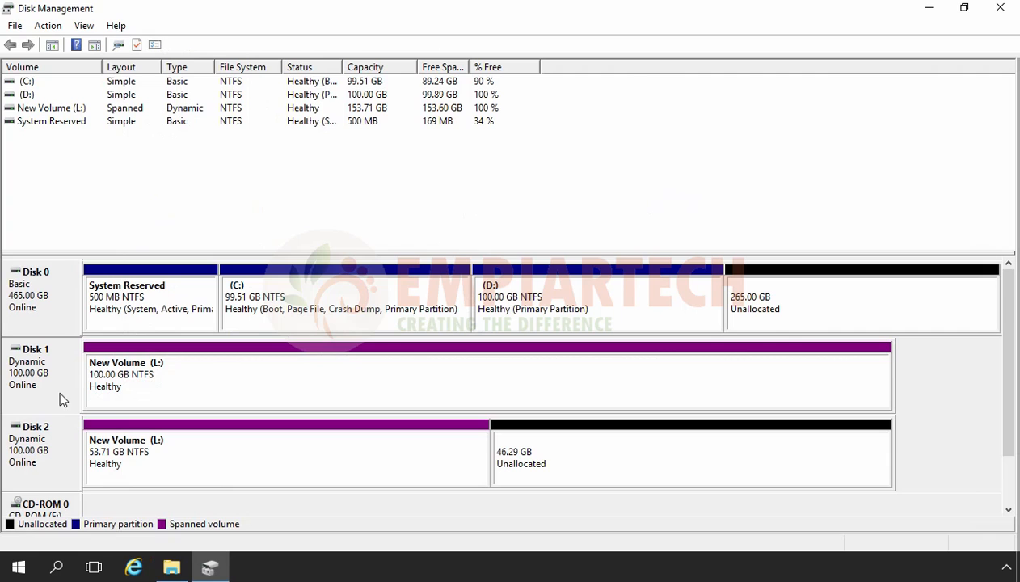
pyautogui.click(288, 386)
pyautogui.rightClick(289, 386)
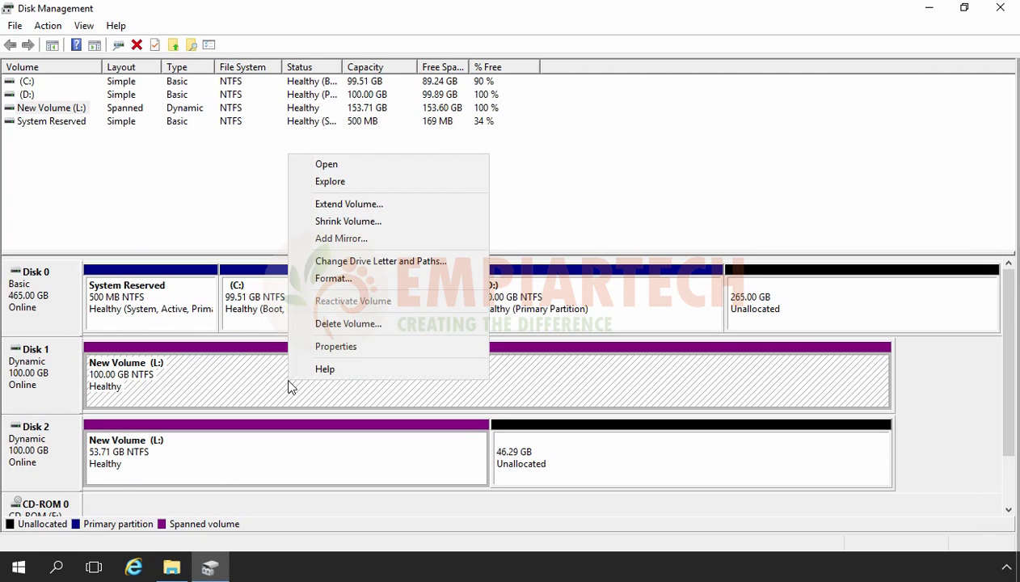
pyautogui.click(368, 324)
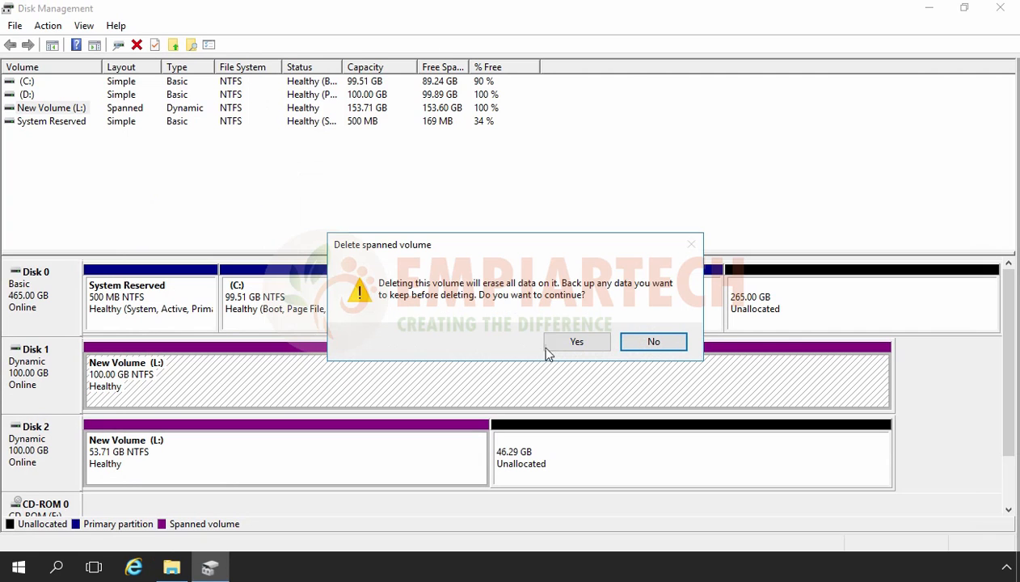
pyautogui.click(576, 343)
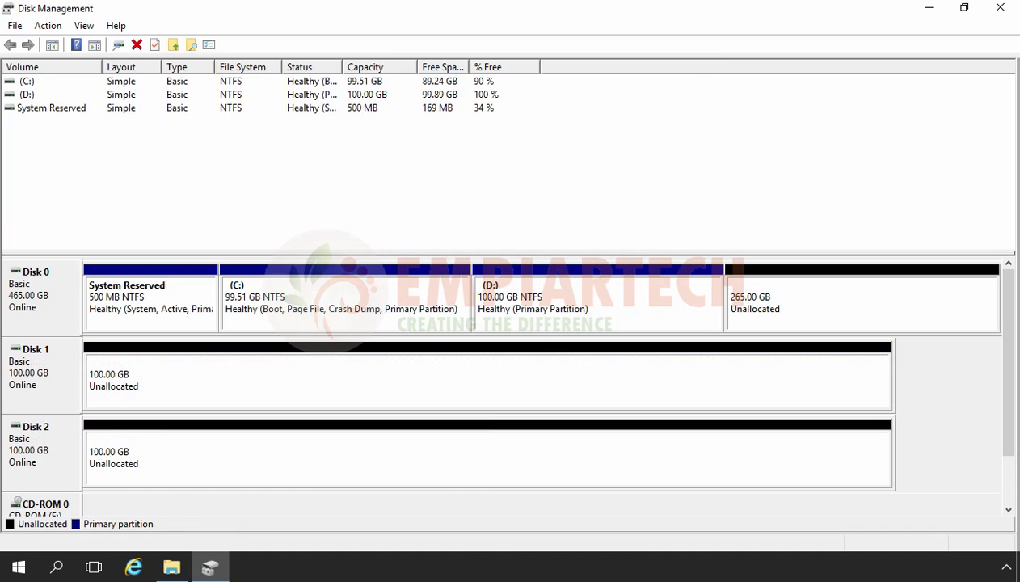
# Step: Convert Disk 1 and Disk 2 to dynamic disks again
pyautogui.rightClick(36, 370)
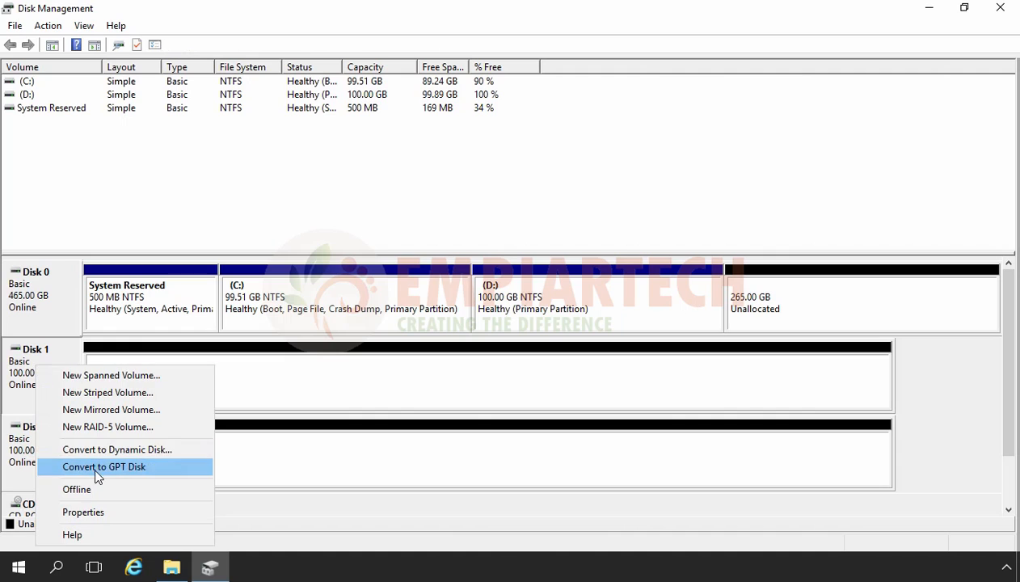
pyautogui.click(102, 450)
pyautogui.click(425, 277)
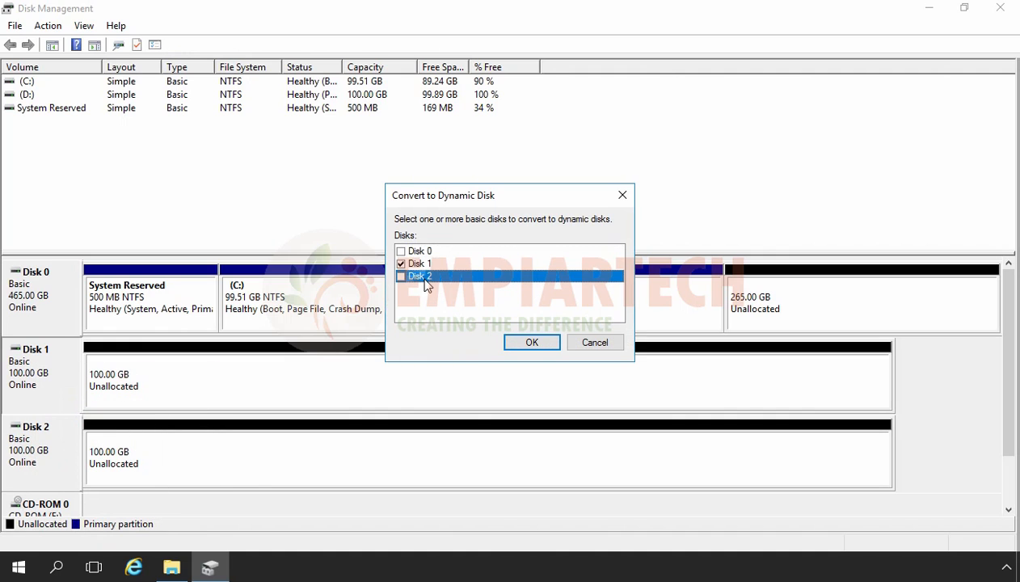
pyautogui.click(402, 277)
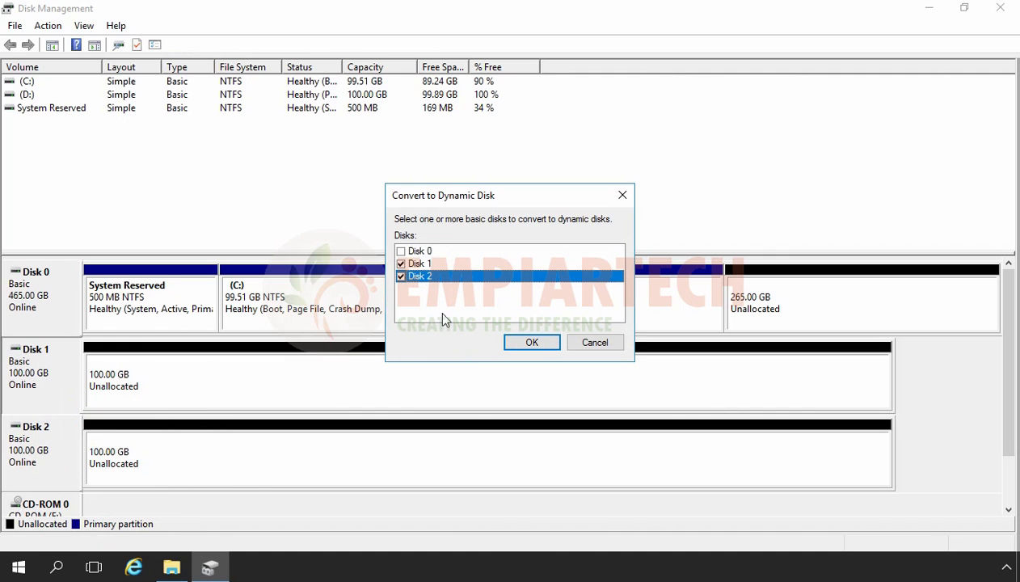
pyautogui.click(530, 344)
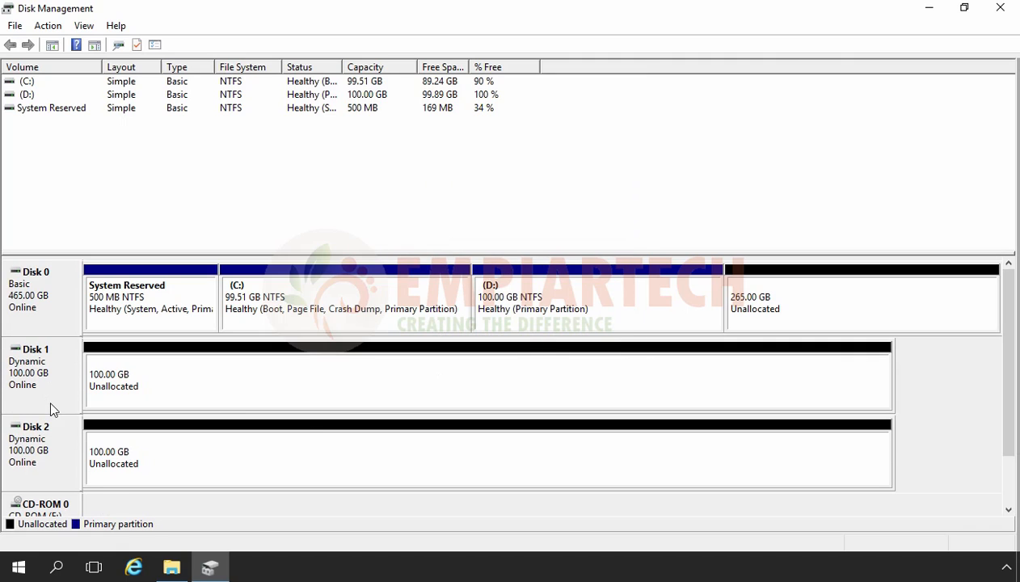
# Step: Start a new simple volume on Disk 1's unallocated space, keeping the default size and assigning drive letter H
pyautogui.click(183, 388)
pyautogui.rightClick(184, 387)
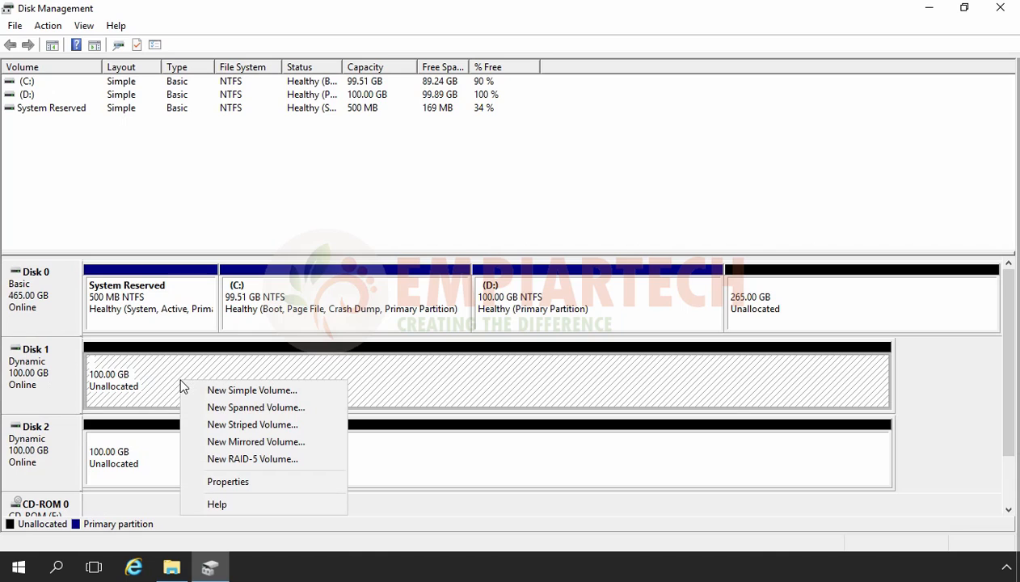
pyautogui.click(197, 390)
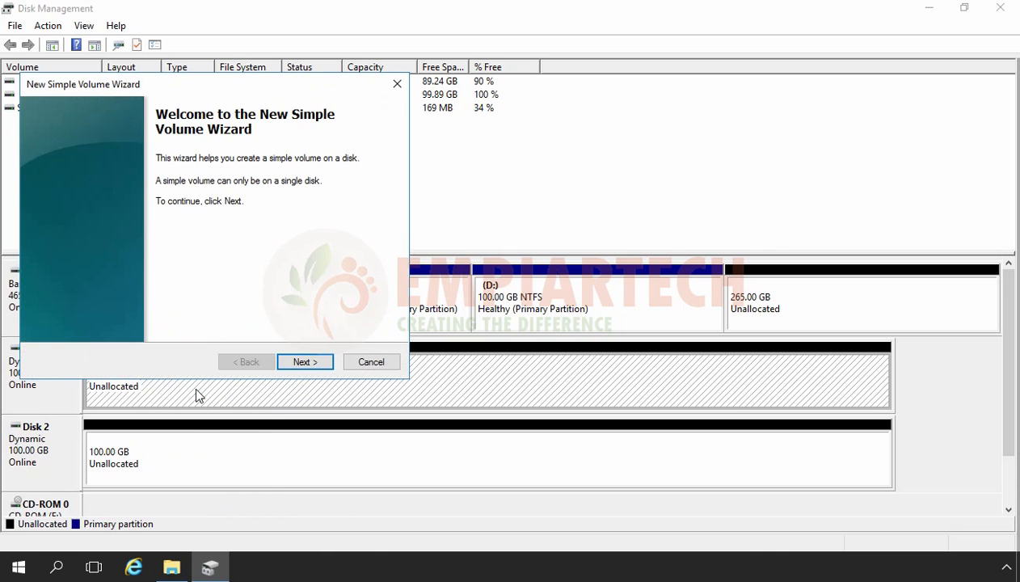
pyautogui.click(304, 363)
pyautogui.click(304, 363)
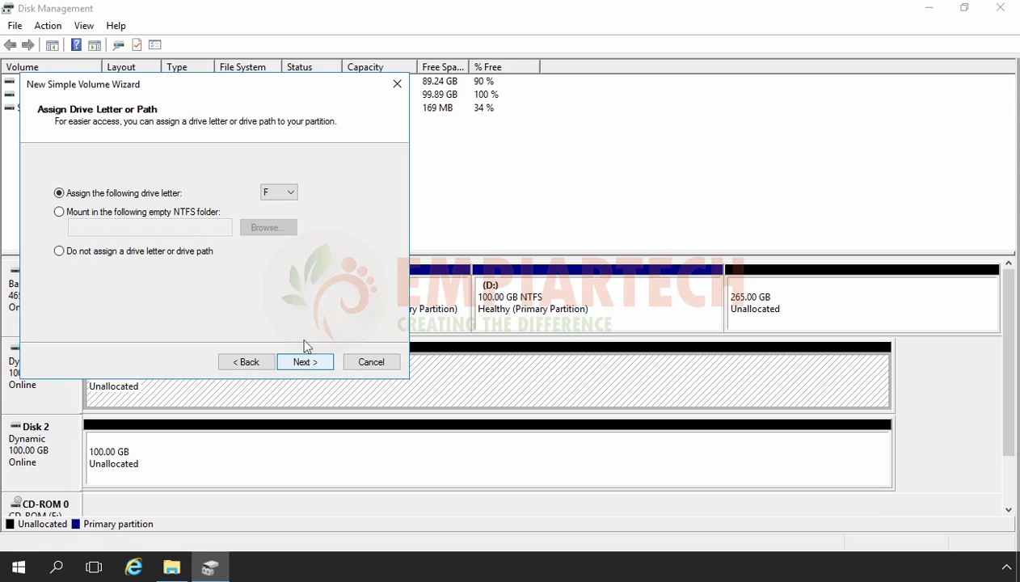
pyautogui.click(266, 192)
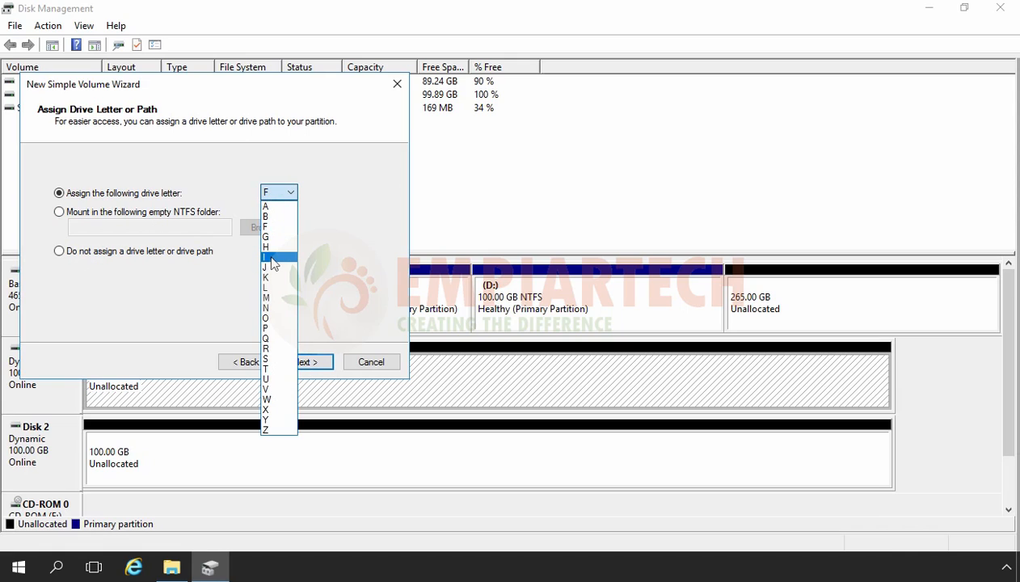
pyautogui.click(273, 246)
pyautogui.click(304, 363)
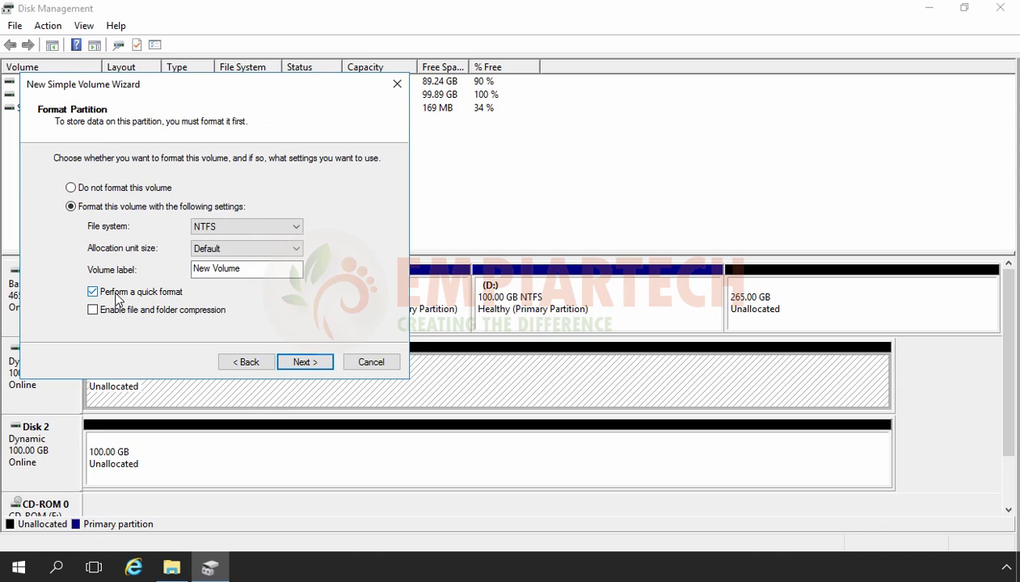
# Step: Accept the quick NTFS format with default allocation unit size and label New Volume, and finish creating simple volume H:
pyautogui.click(308, 365)
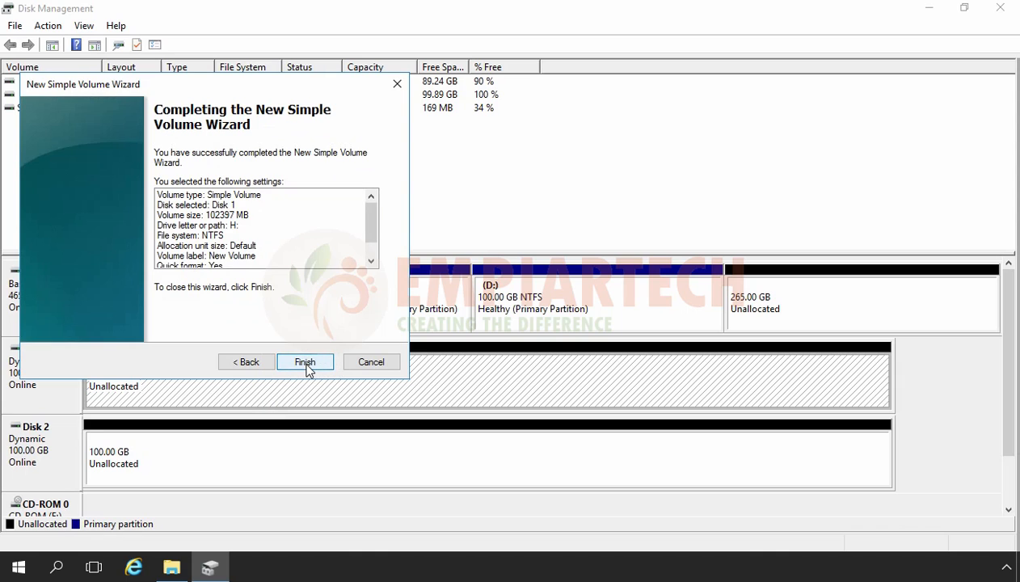
pyautogui.click(306, 363)
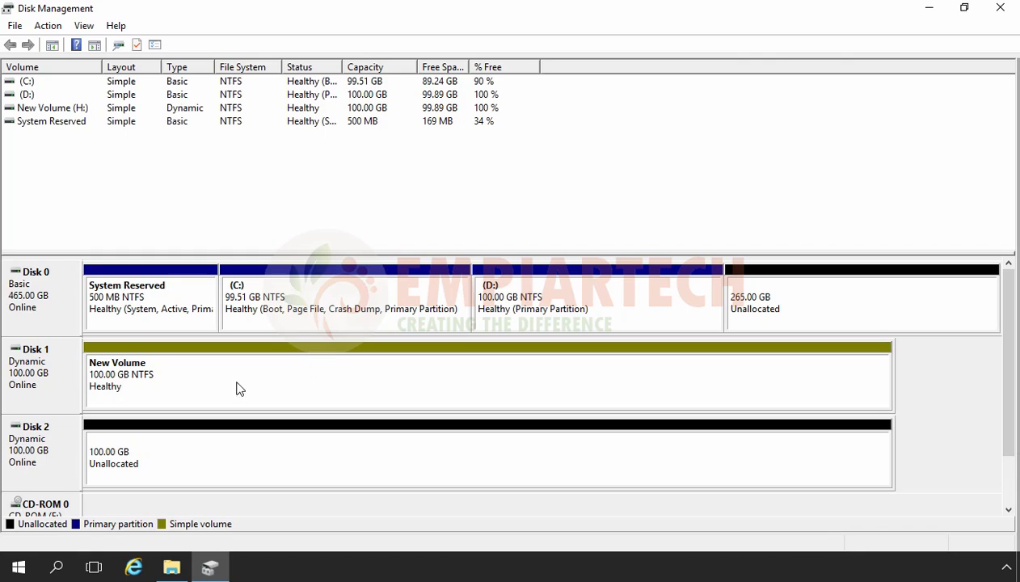
# Step: Extend volume H: from Disk 1 onto Disk 2 with 50000 MB of its unallocated space
pyautogui.rightClick(308, 388)
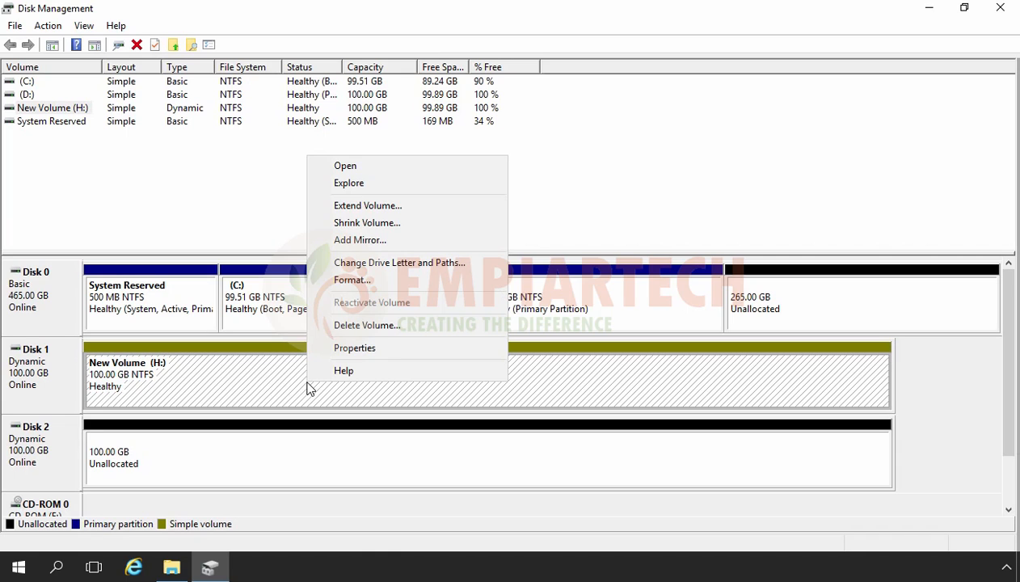
pyautogui.click(356, 206)
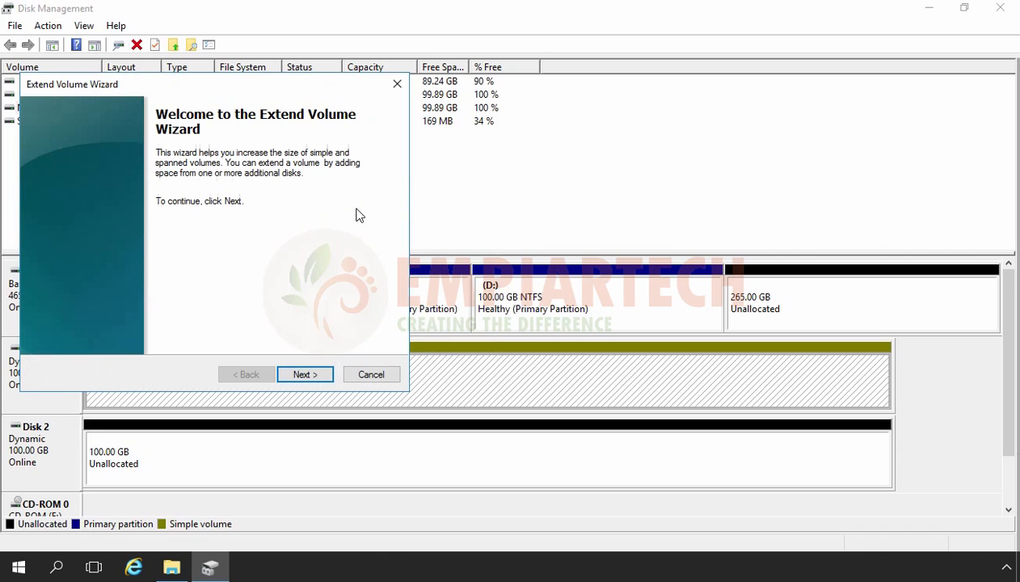
pyautogui.click(305, 374)
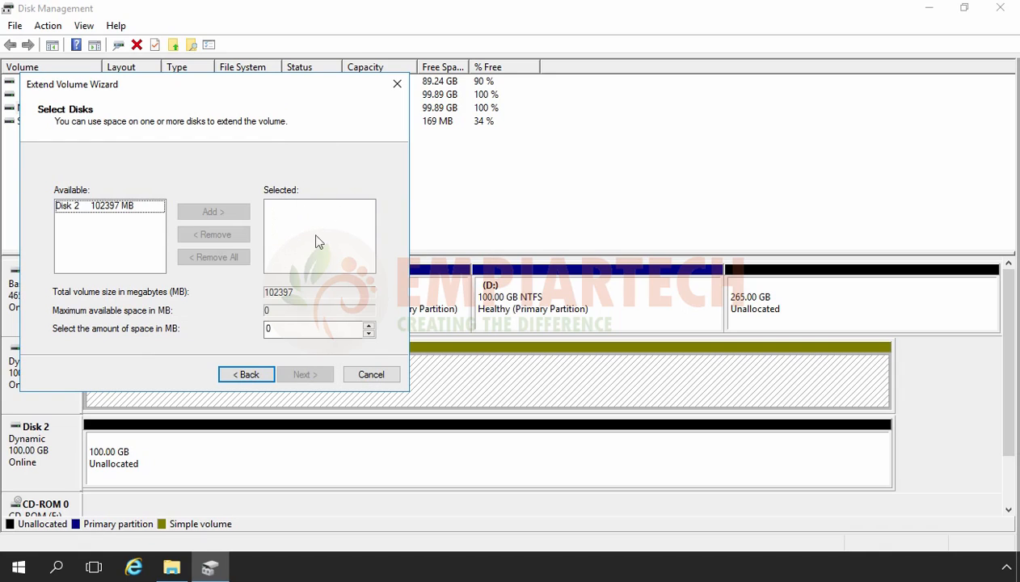
pyautogui.click(71, 207)
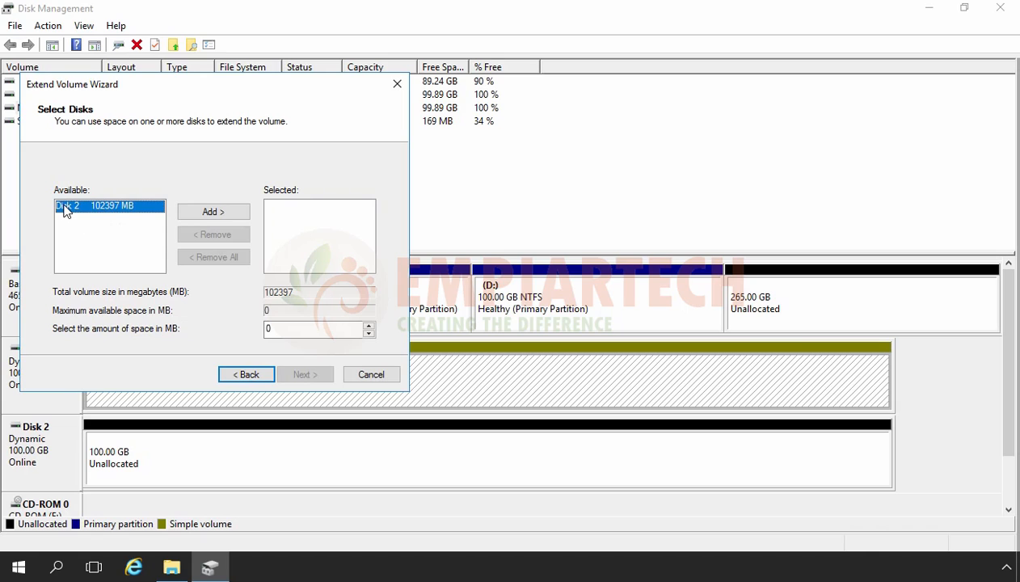
pyautogui.click(206, 212)
pyautogui.moveTo(318, 328); pyautogui.dragTo(214, 331)
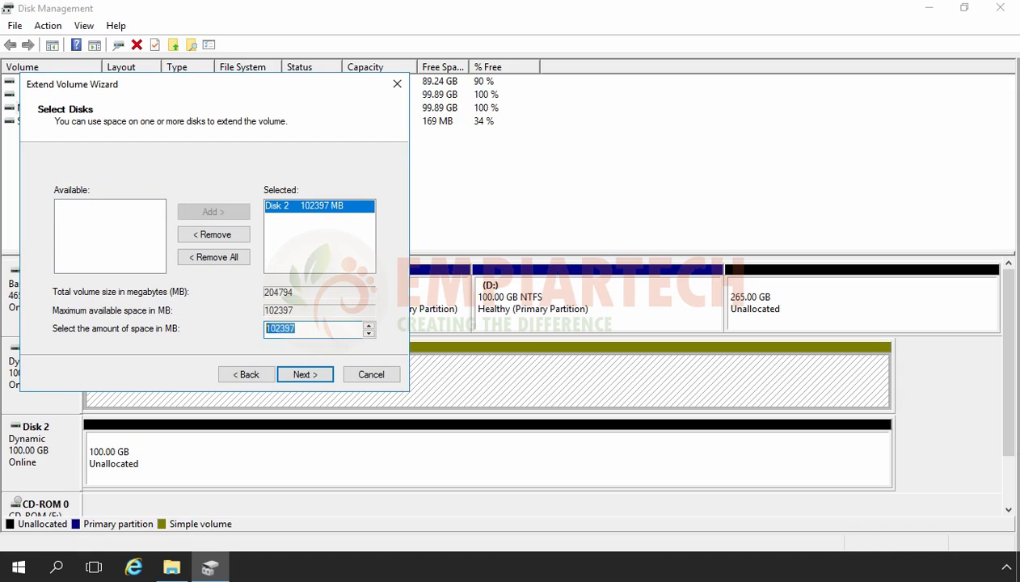
pyautogui.write('50000')
pyautogui.click(304, 374)
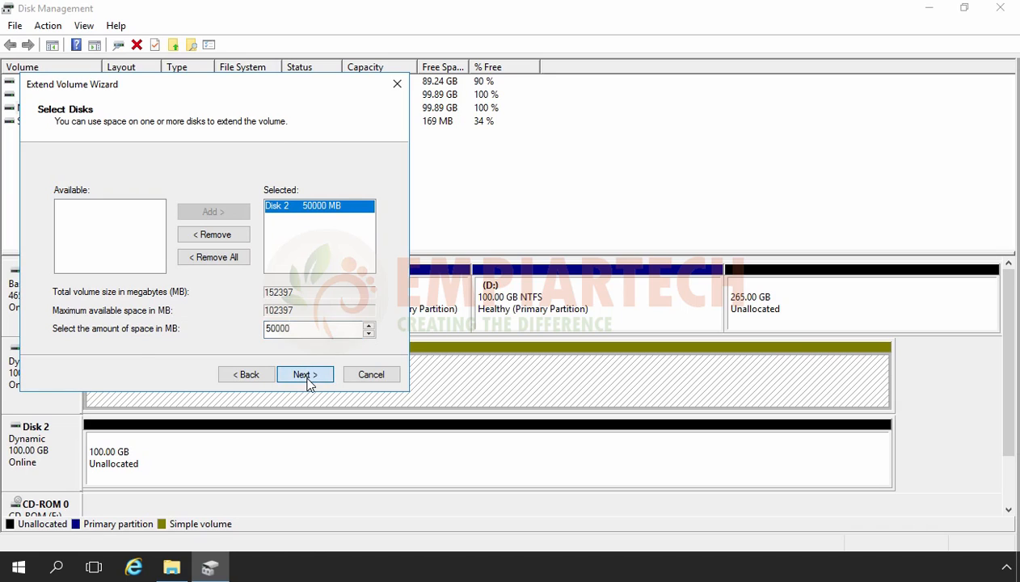
pyautogui.click(305, 376)
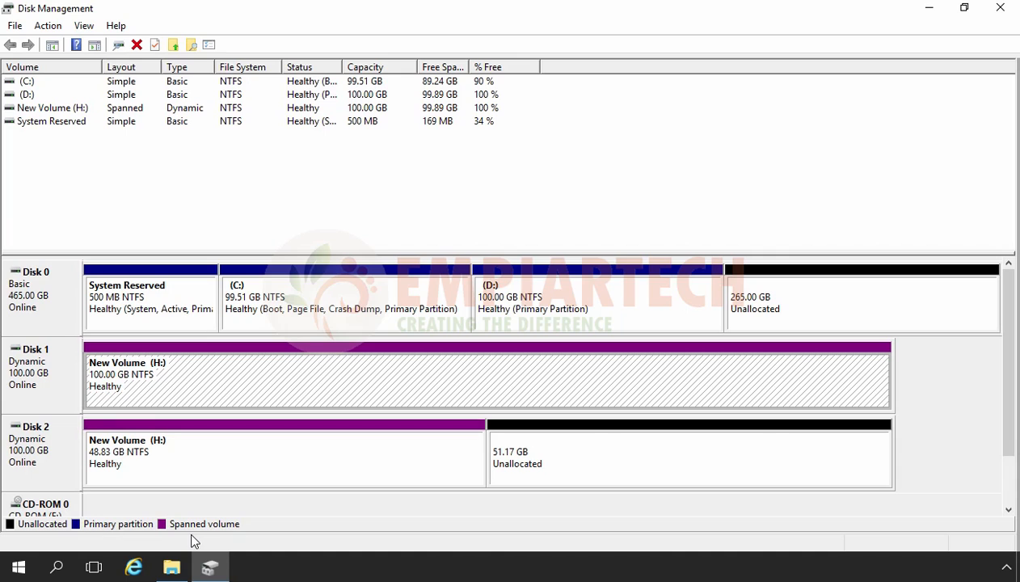
# Step: Extend the spanned volume H: by another 25000 MB of Disk 2's unallocated space
pyautogui.click(260, 464)
pyautogui.rightClick(262, 462)
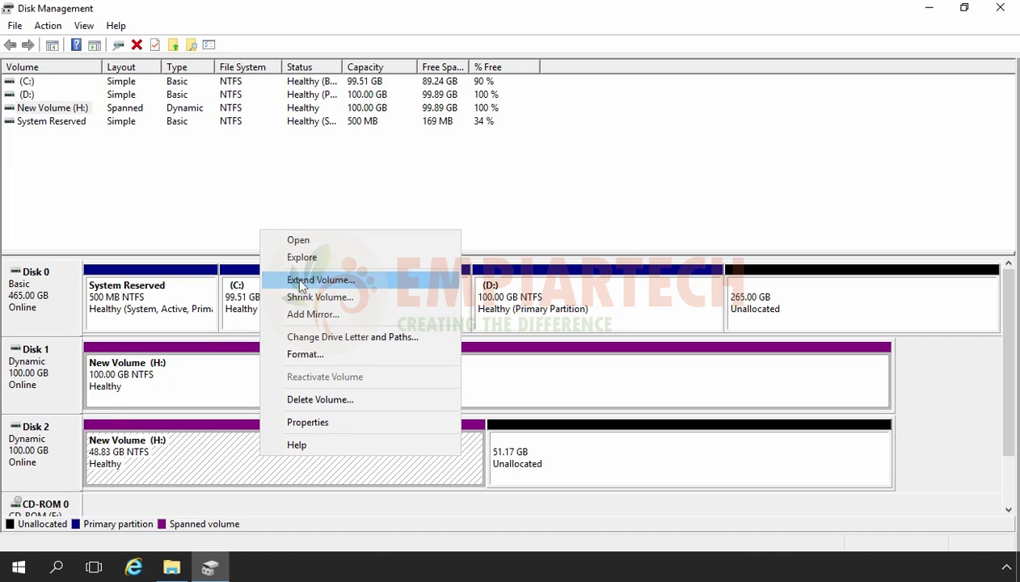
pyautogui.click(303, 280)
pyautogui.click(303, 374)
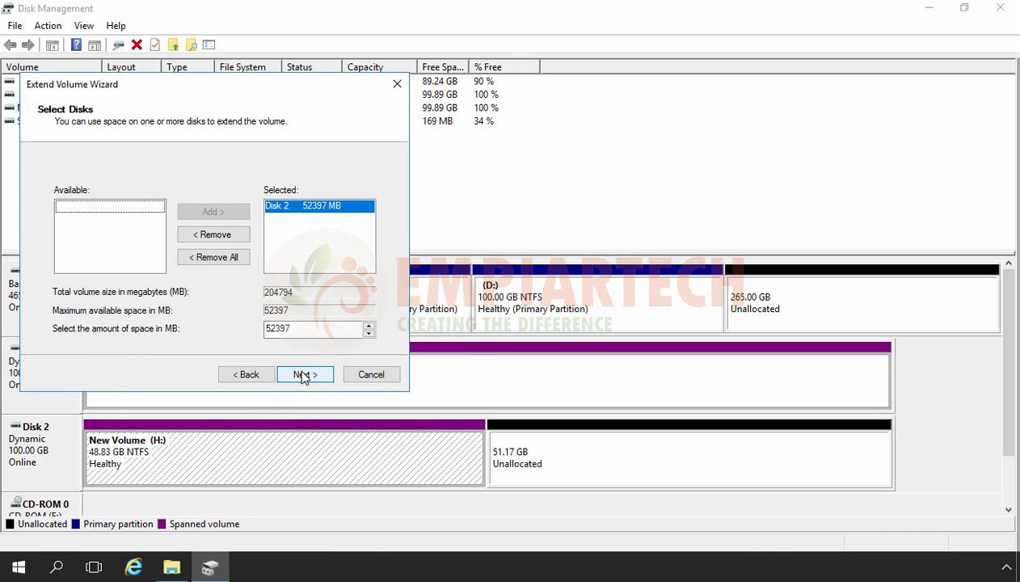
pyautogui.moveTo(297, 329); pyautogui.dragTo(202, 337)
pyautogui.write('2')
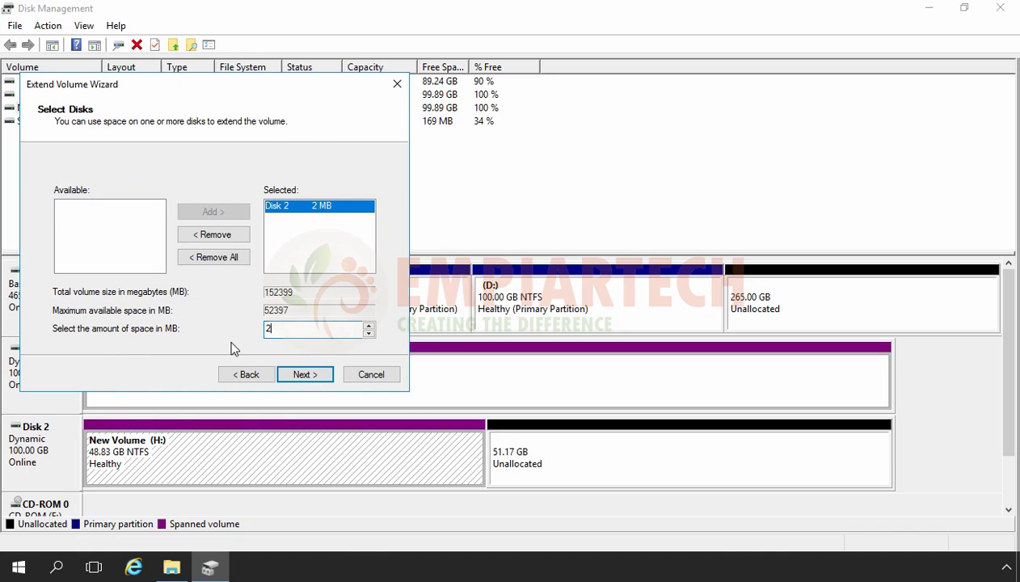
pyautogui.write('5000')
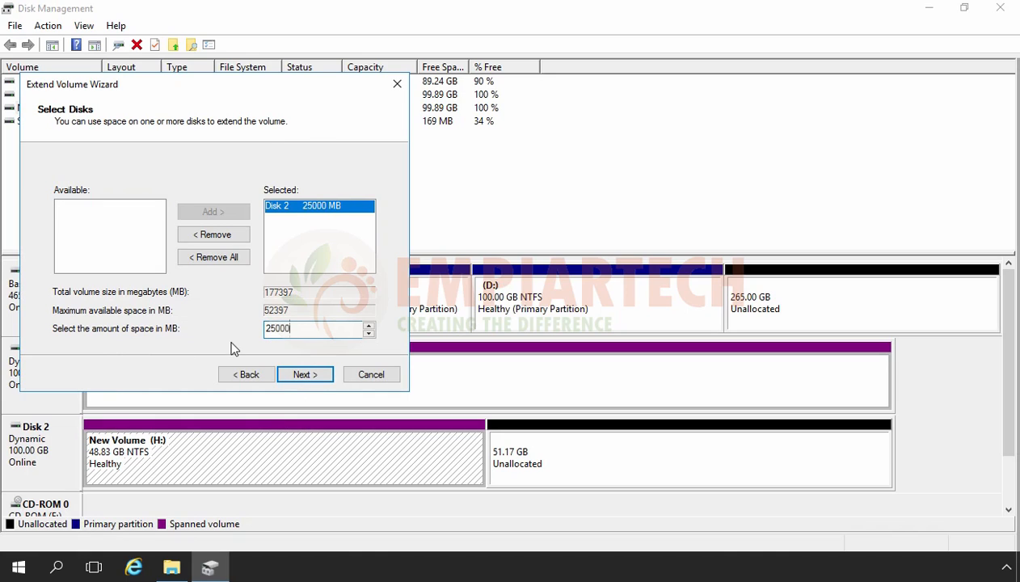
pyautogui.click(303, 375)
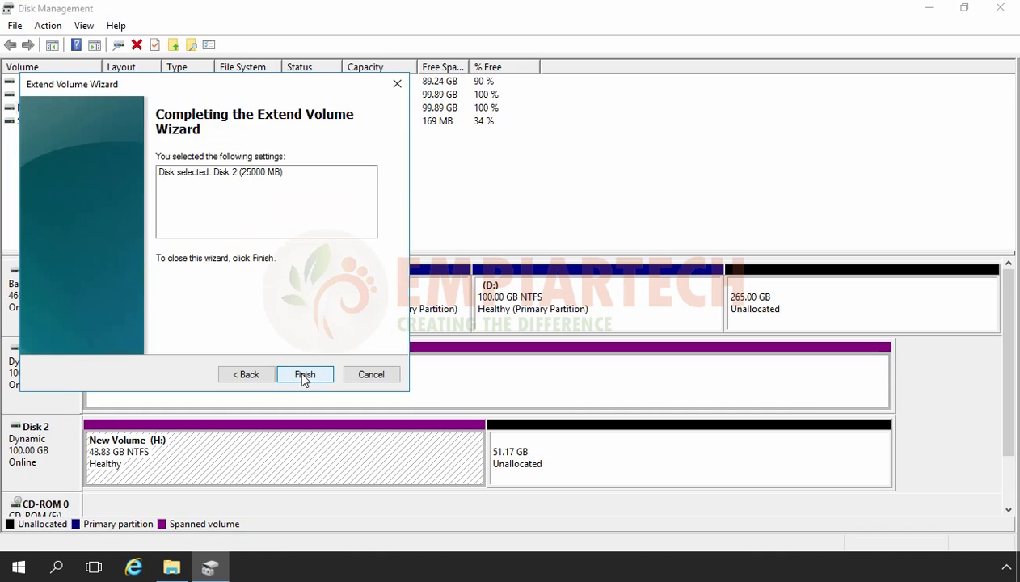
pyautogui.click(305, 376)
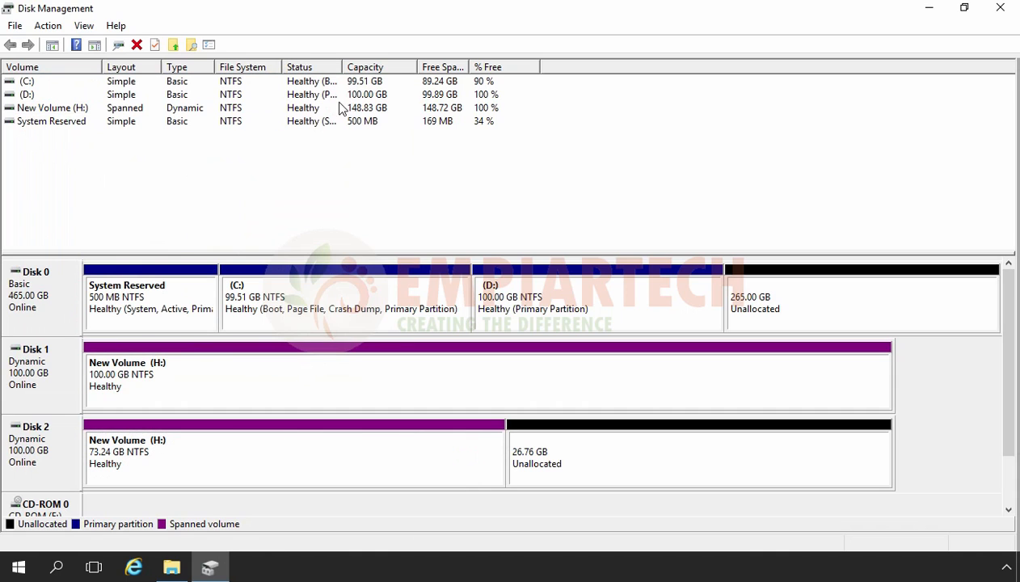
pyautogui.click(322, 186)
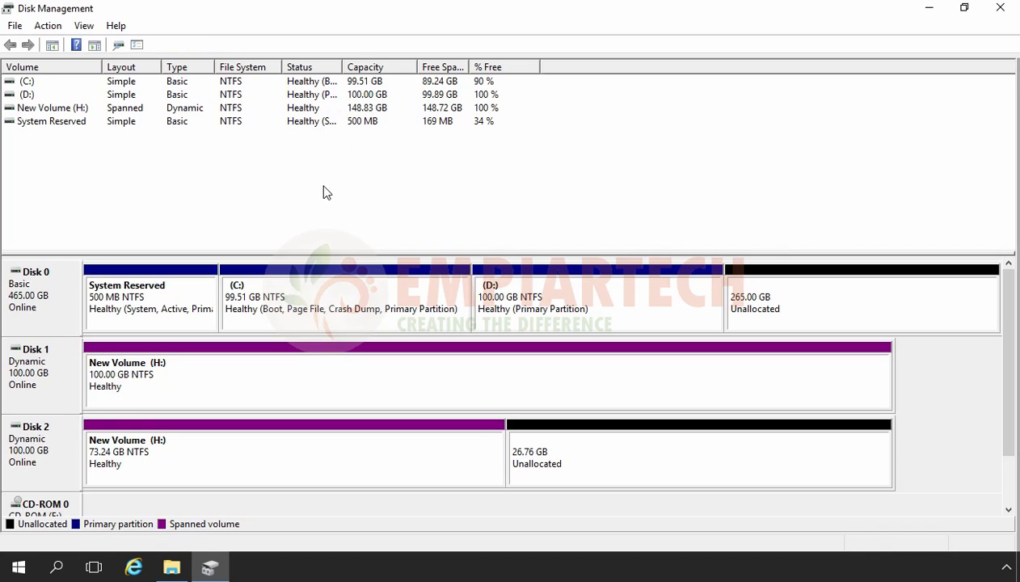